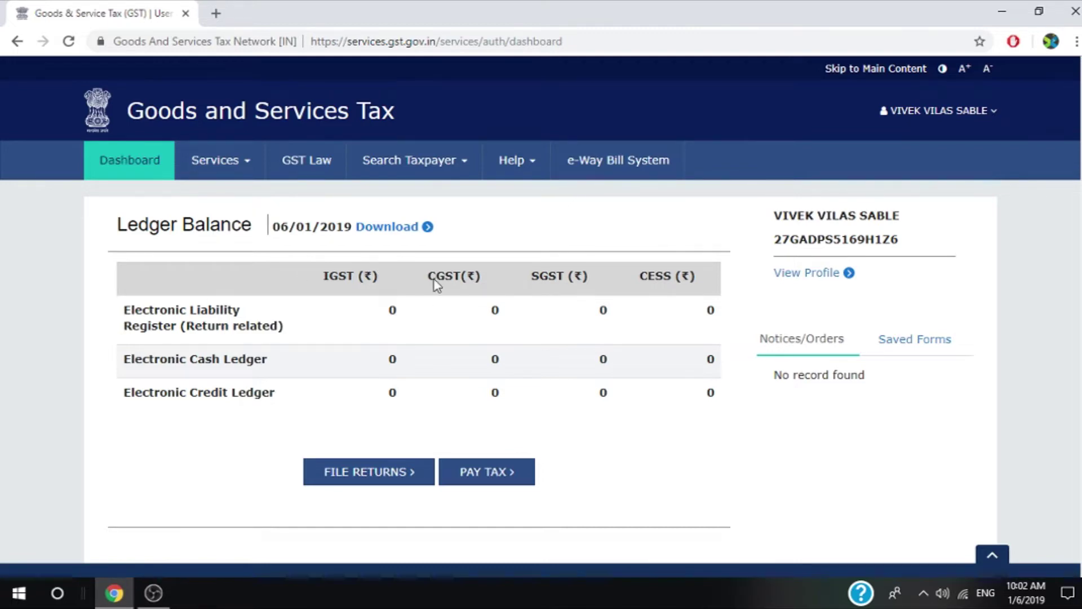
Step: Open the return filing page and set the financial year to 2017-18
left_click(380, 480)
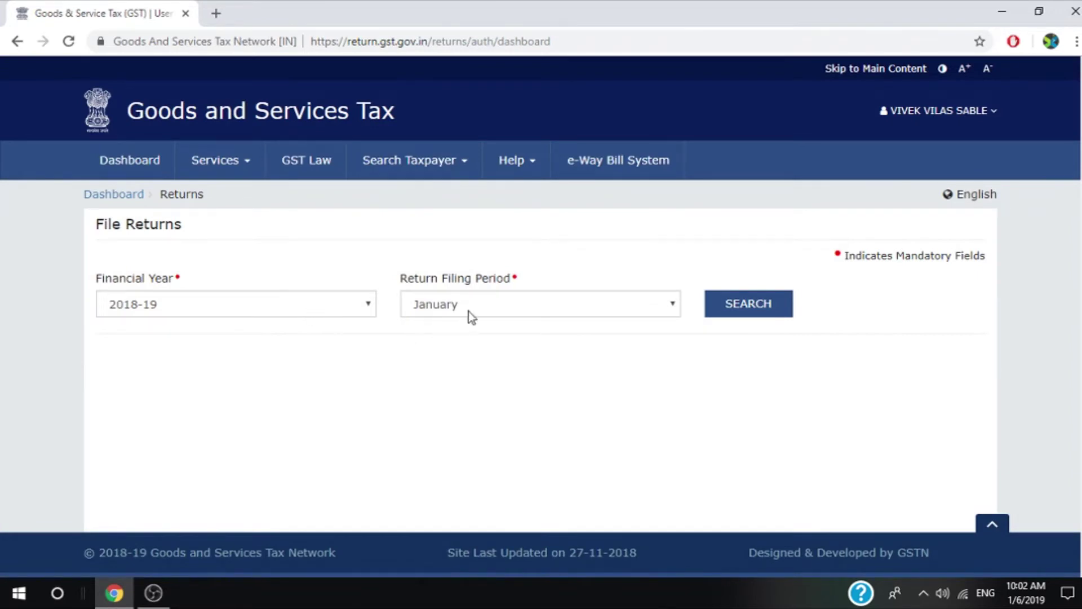
left_click(225, 310)
left_click(154, 341)
Step: Search the January return filing period and review the status of its GSTR1 and GSTR3B returns
left_click(440, 304)
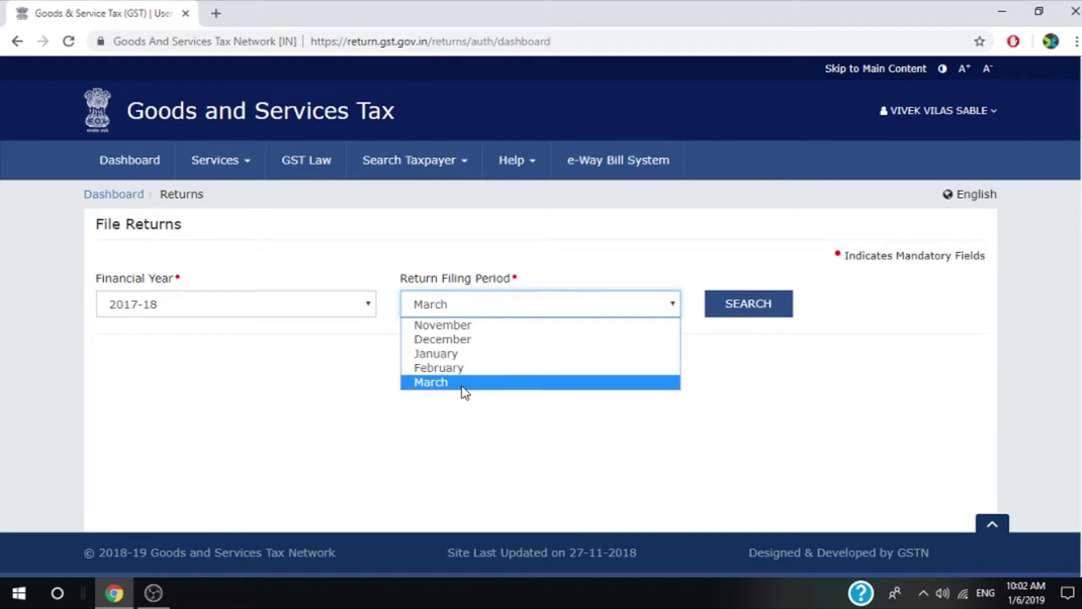
left_click(436, 354)
left_click(719, 314)
scroll(518, 367, "down", 5)
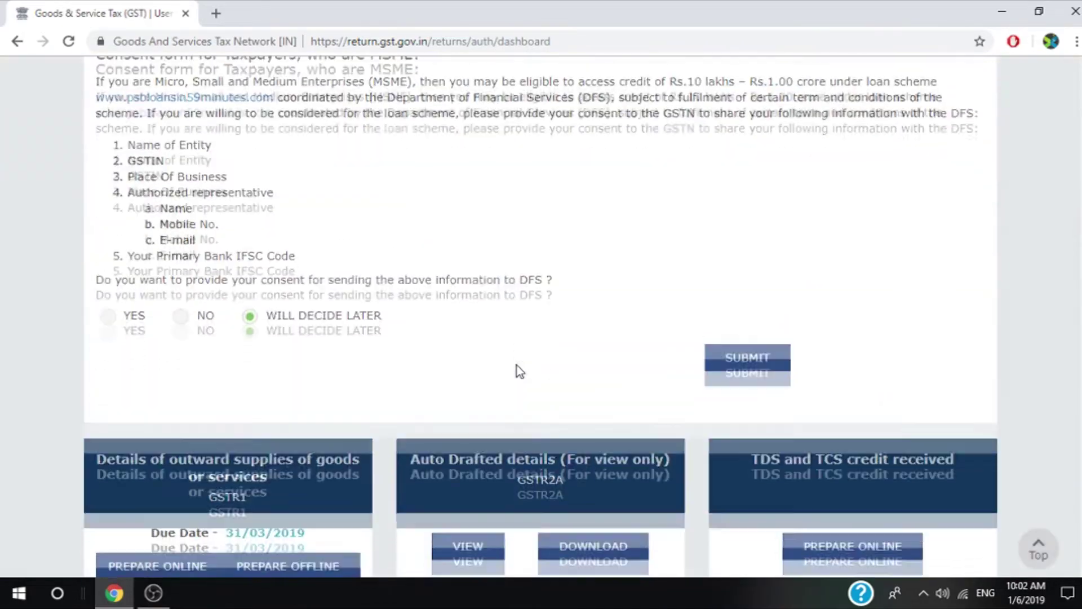
scroll(516, 369, "down", 5)
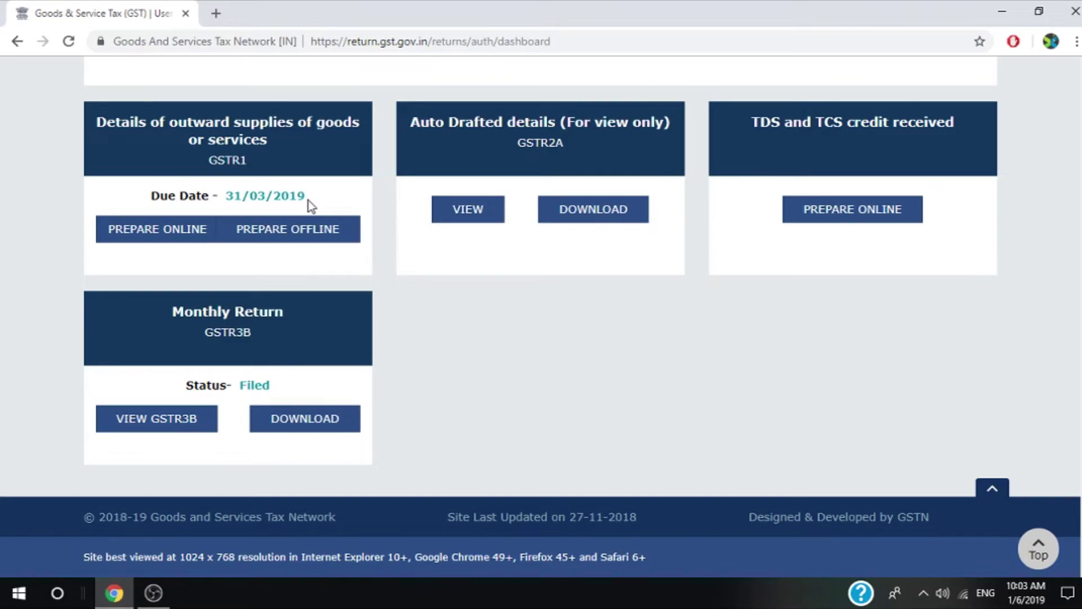
scroll(309, 201, "up", 10)
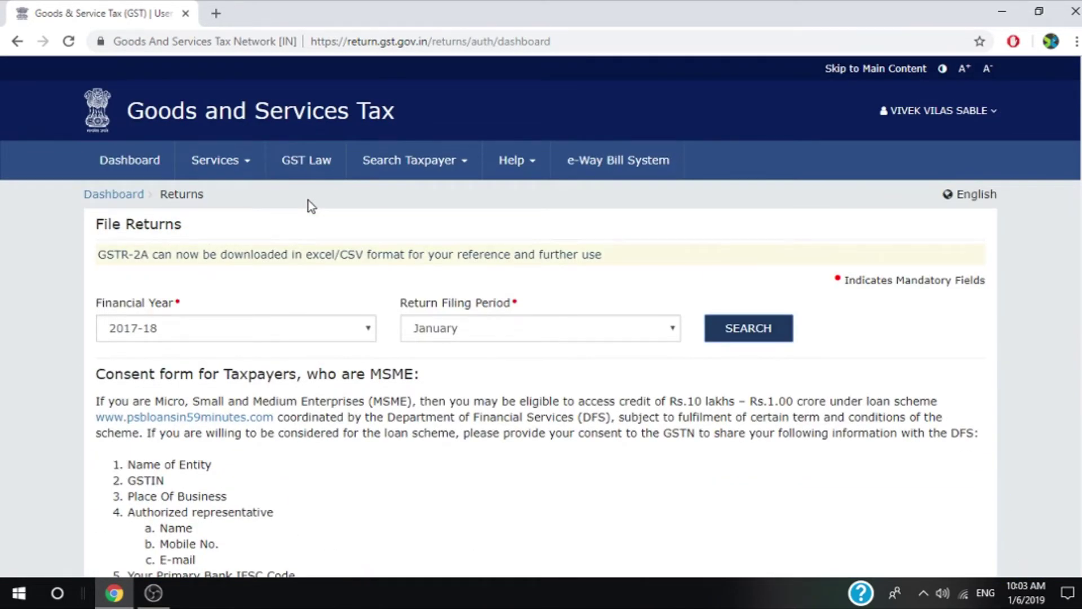
Step: Change the return filing period to February and search for that month's returns, including the GSTR3B monthly return
scroll(309, 200, "down", 1)
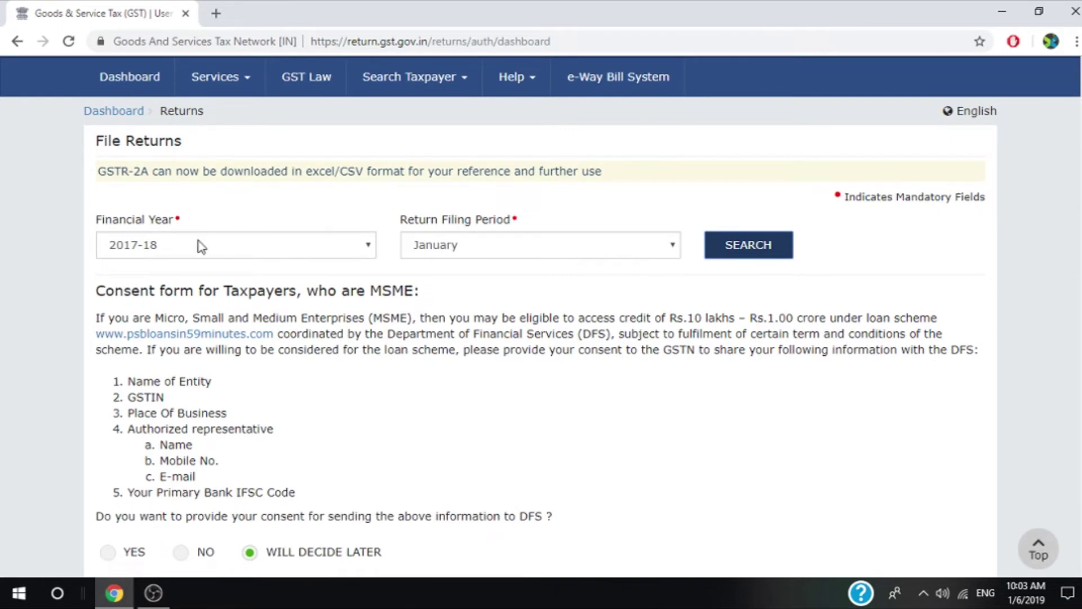
left_click(460, 254)
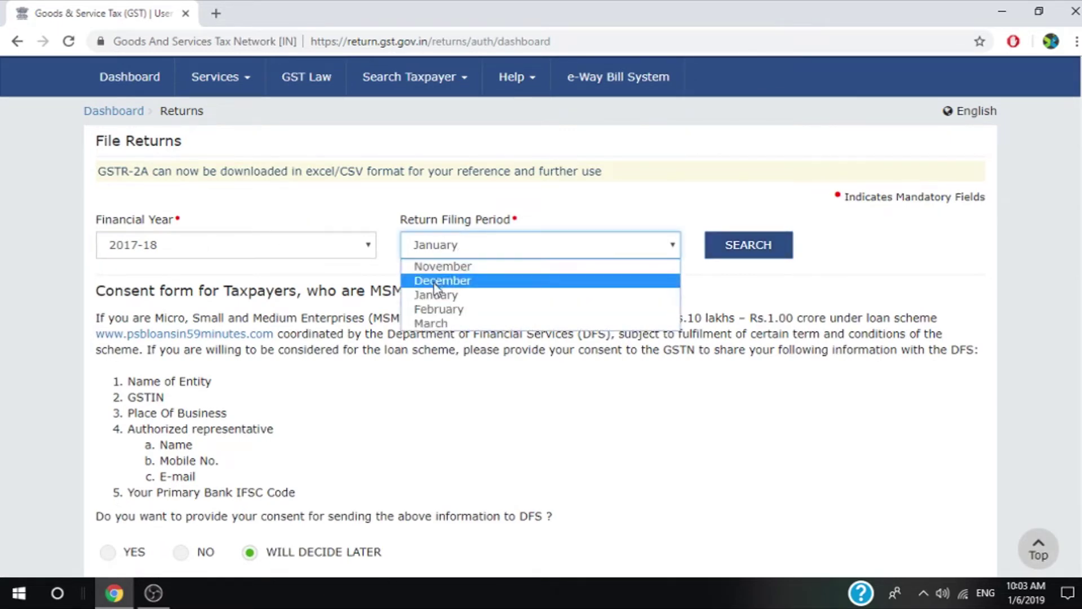
left_click(439, 310)
left_click(762, 249)
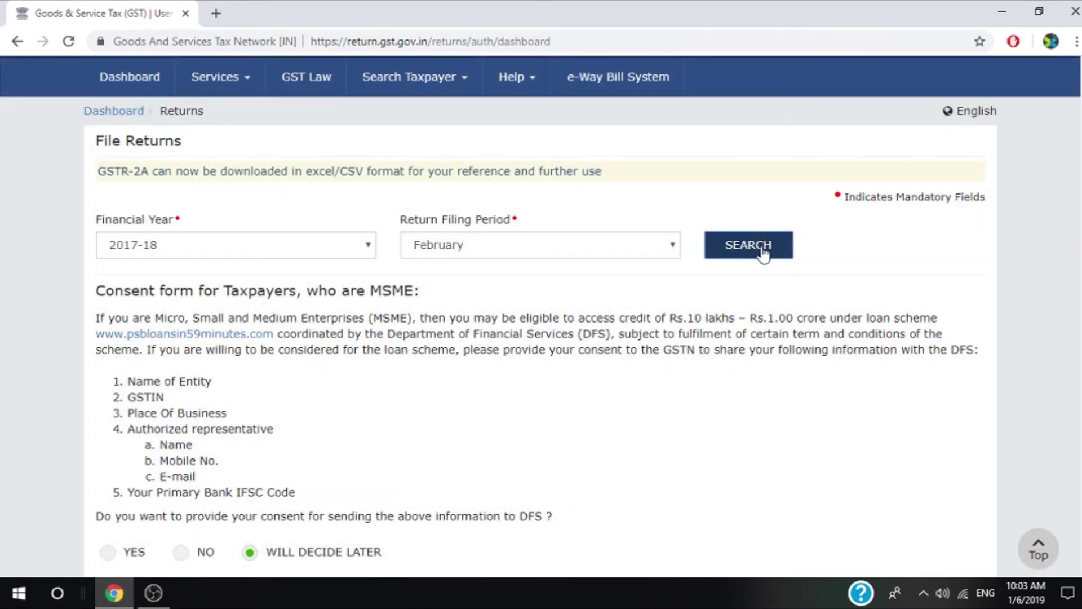
scroll(604, 261, "down", 3)
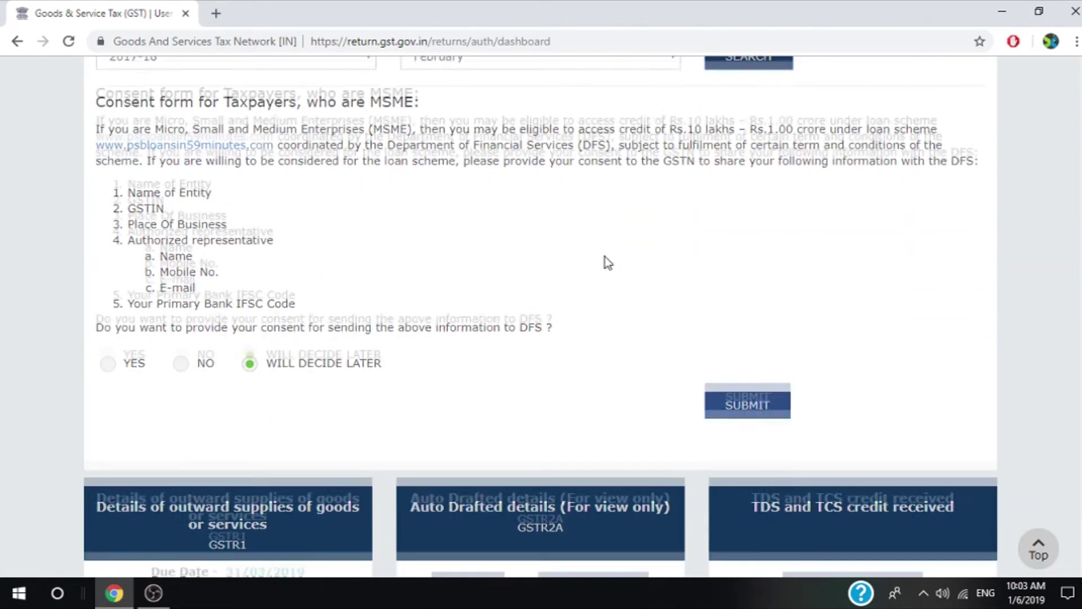
scroll(604, 263, "down", 3)
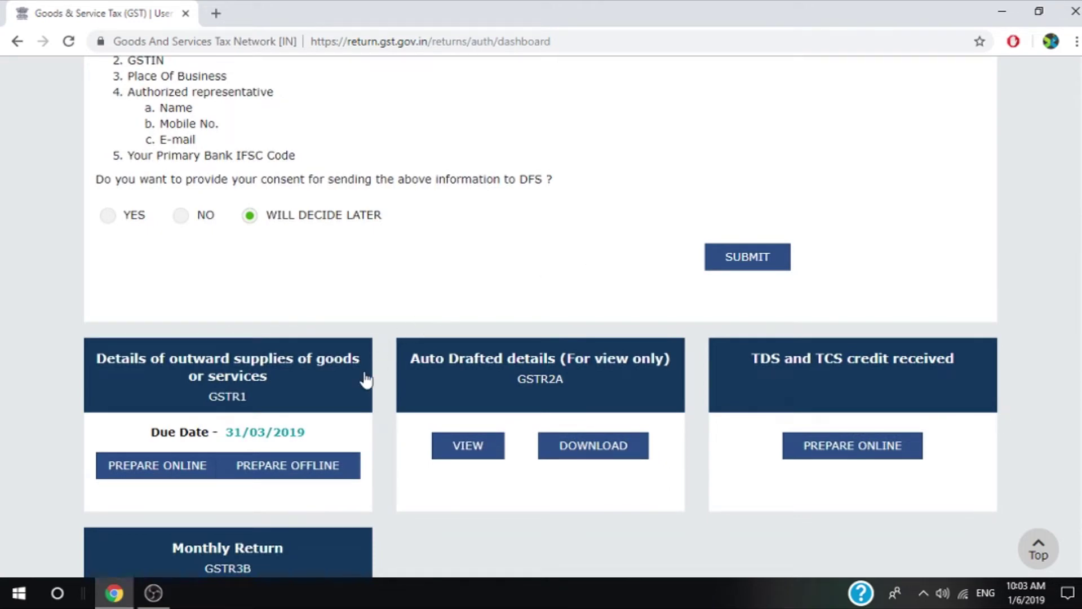
scroll(367, 379, "down", 2)
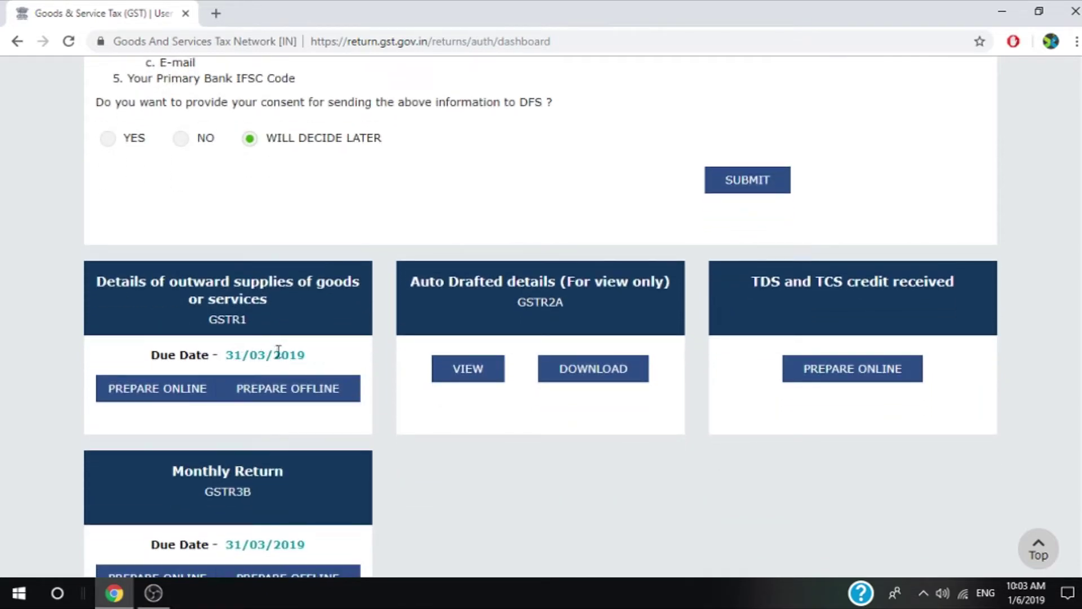
scroll(293, 354, "down", 3)
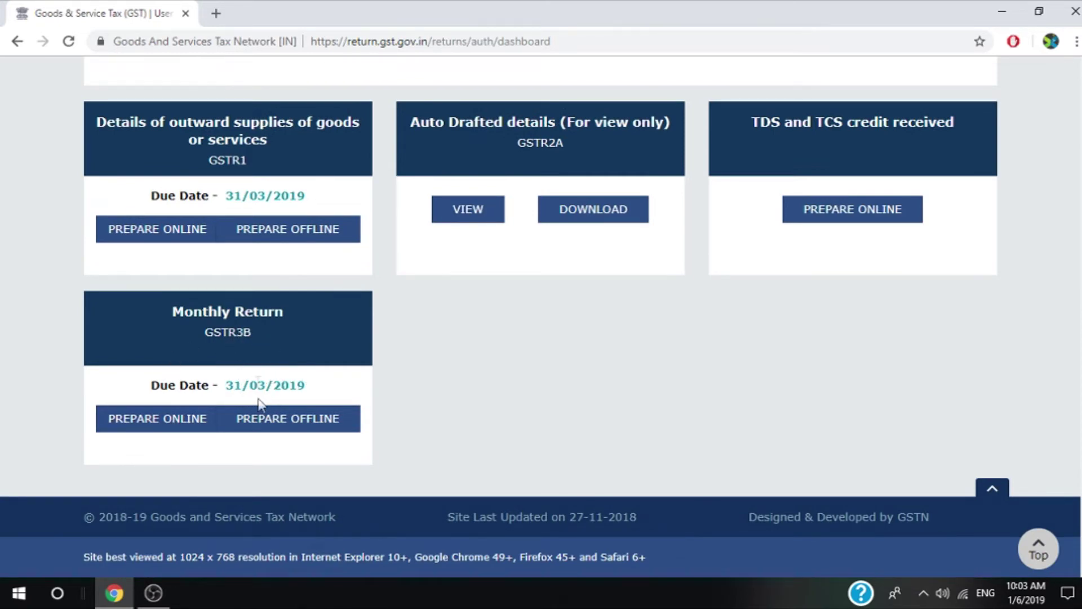
Step: Start preparing the February GSTR3B monthly return online and dismiss the introductory filing notice
left_click(154, 433)
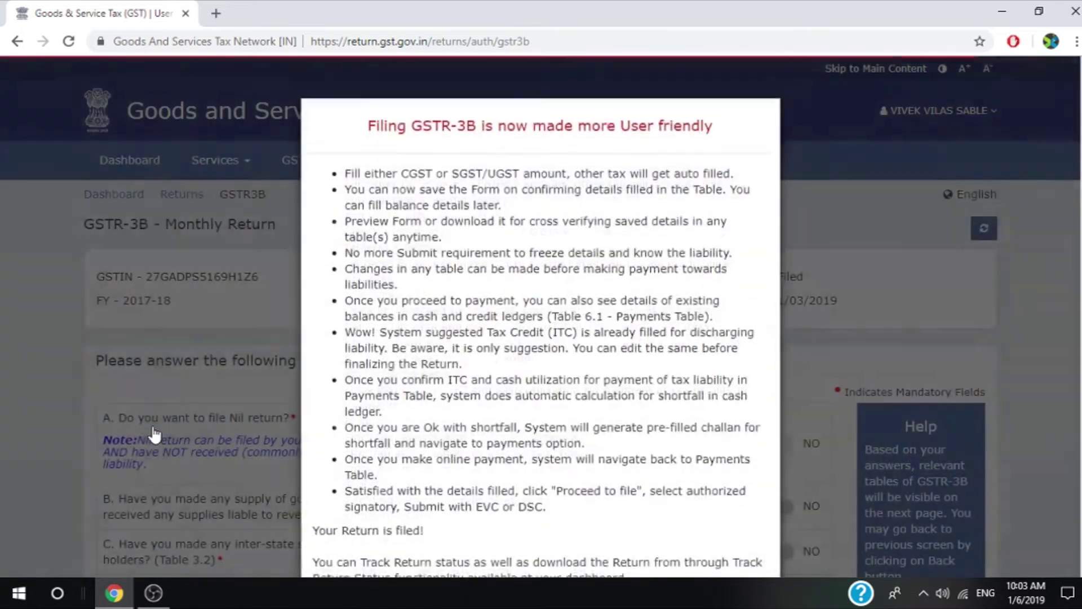
scroll(484, 402, "down", 3)
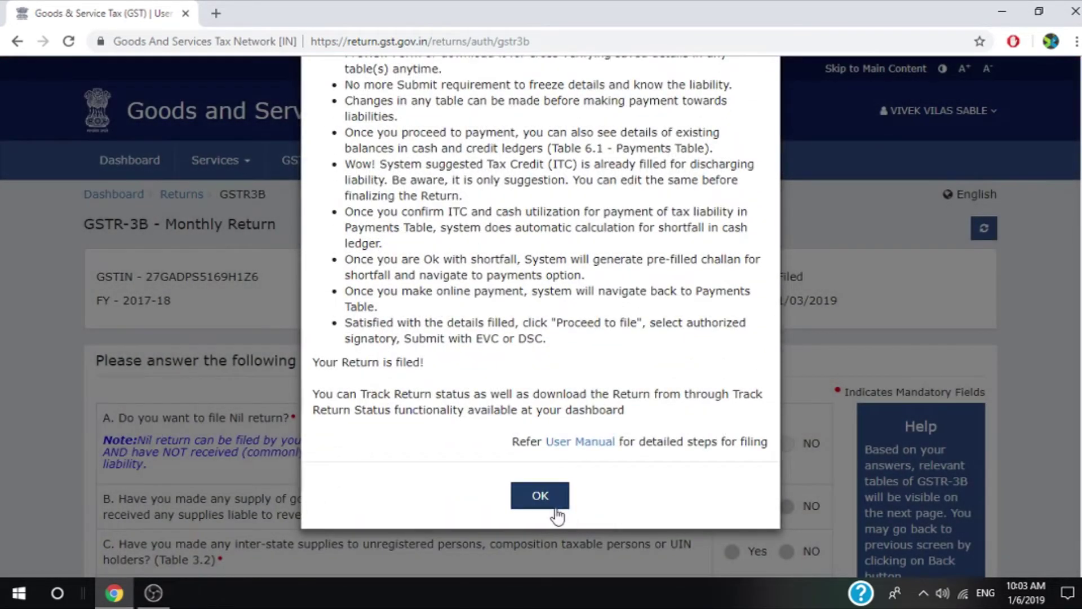
left_click(540, 496)
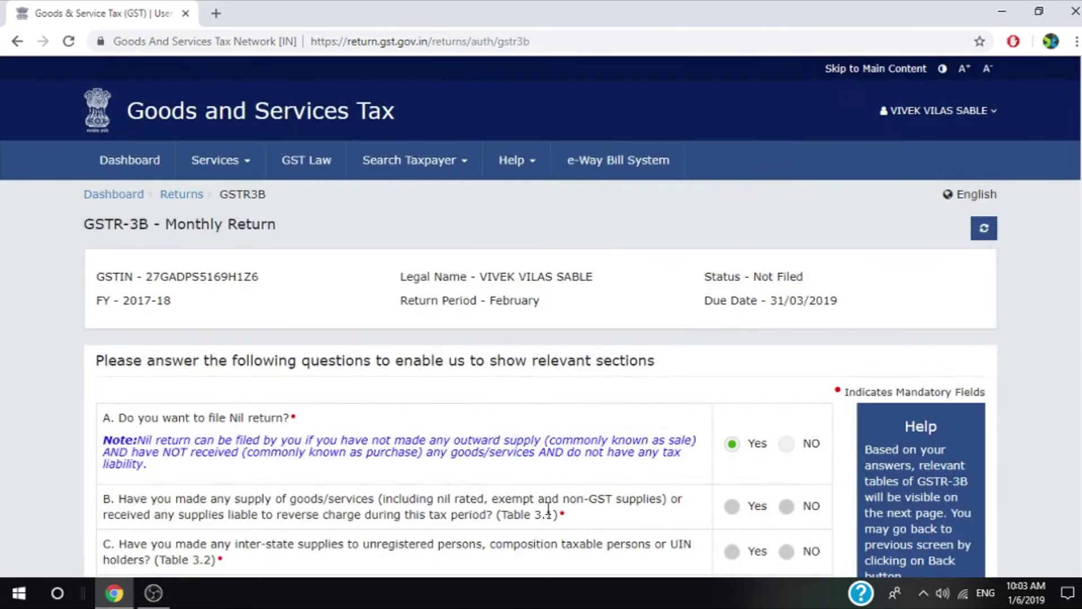
Step: Keep Yes as the answer to filing a Nil return and proceed to the filing page
scroll(537, 427, "down", 3)
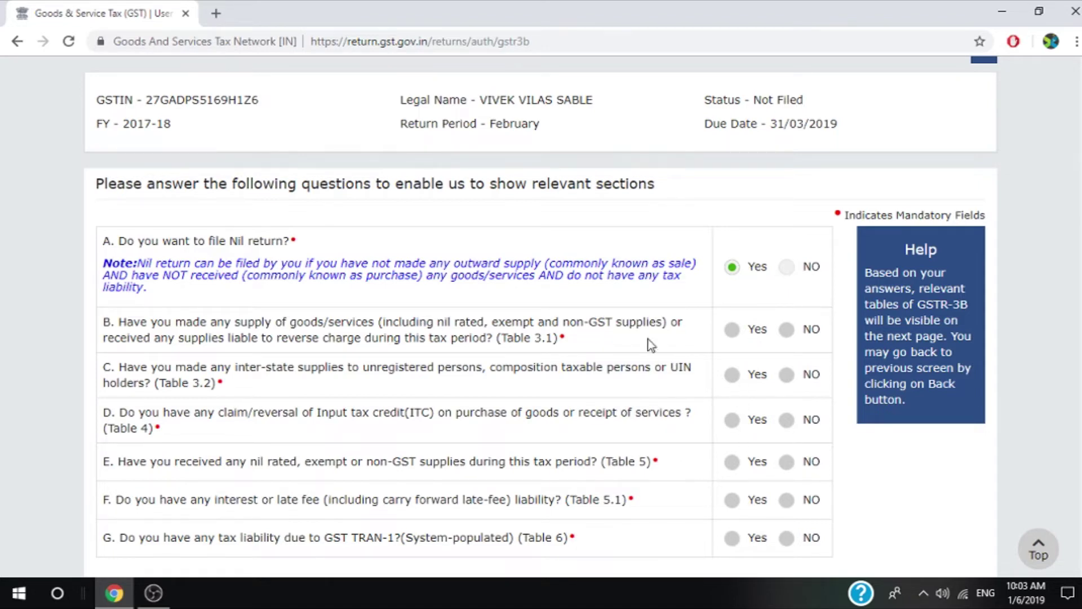
scroll(675, 314, "down", 3)
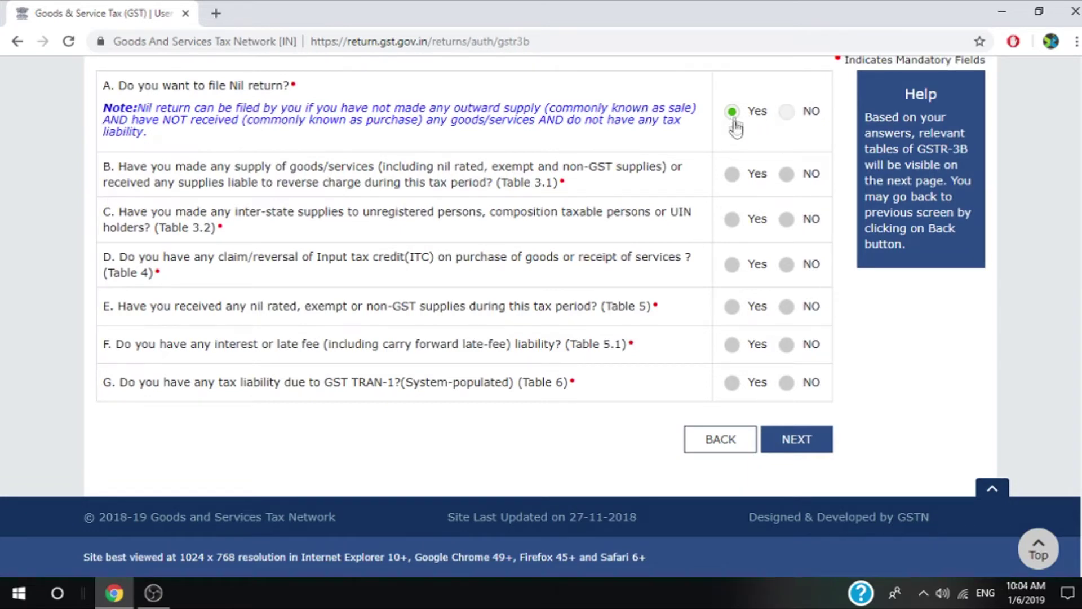
left_click(802, 445)
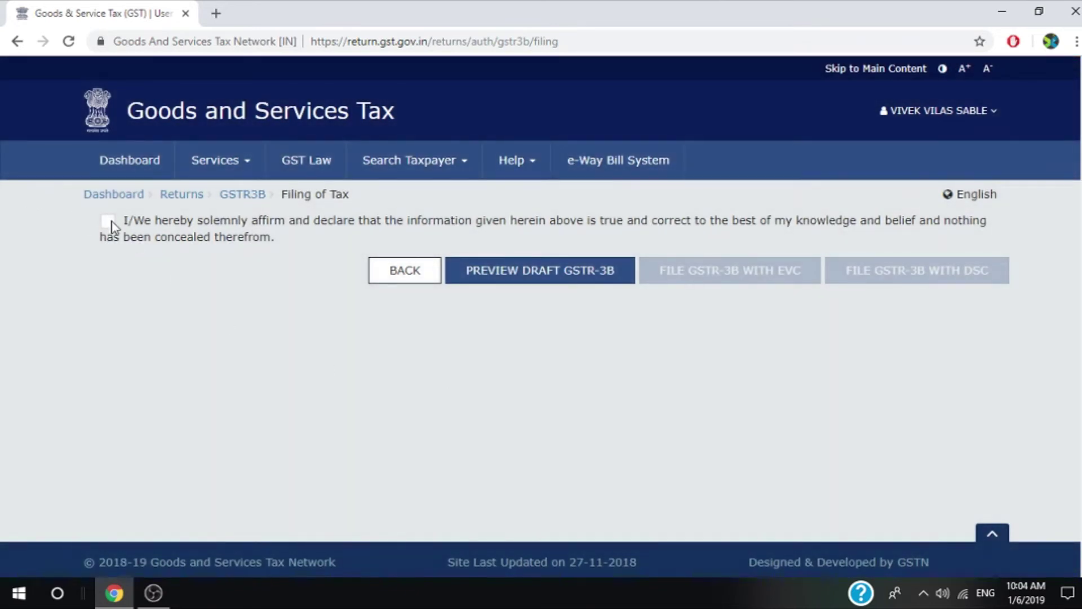
Step: Accept the declaration that the information is true and correct, and choose the taxpayer as authorised signatory
left_click(109, 223)
left_click(204, 286)
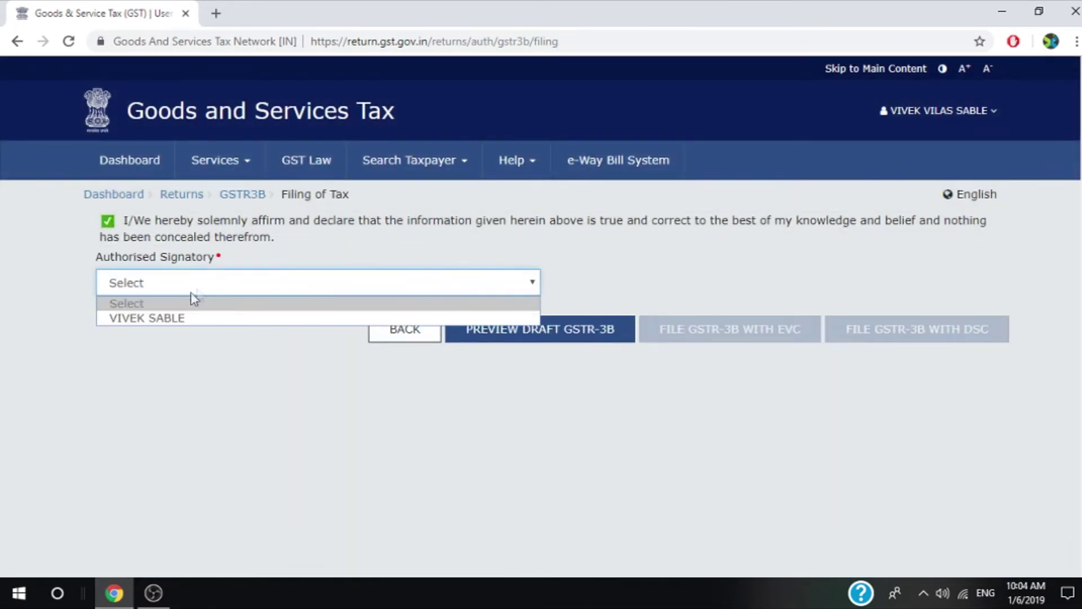
left_click(167, 319)
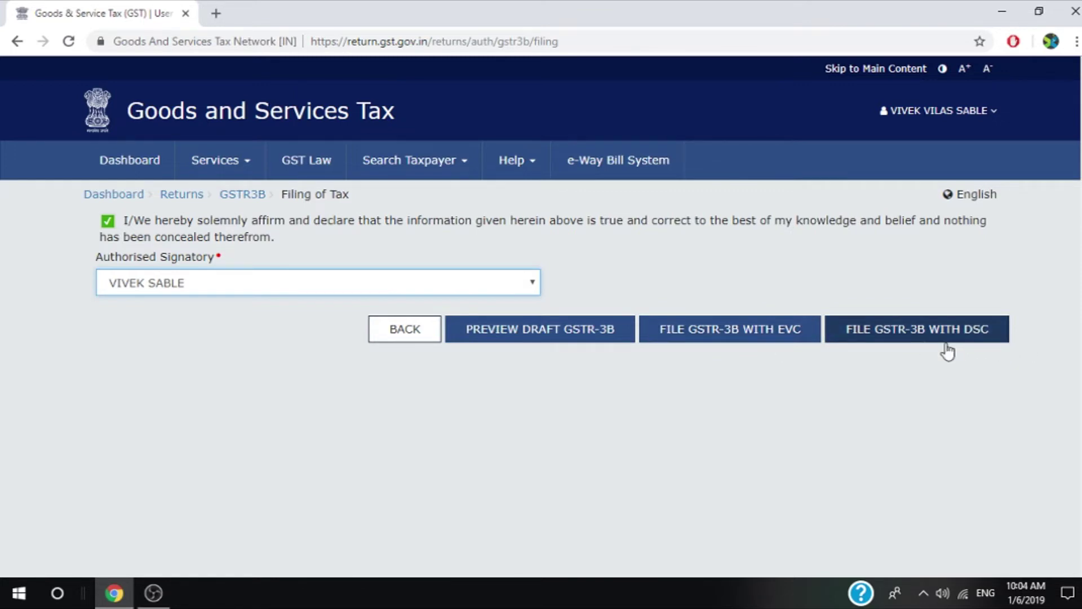
Step: File the GSTR-3B with EVC by entering and verifying the one-time password, and close the filing message
left_click(719, 334)
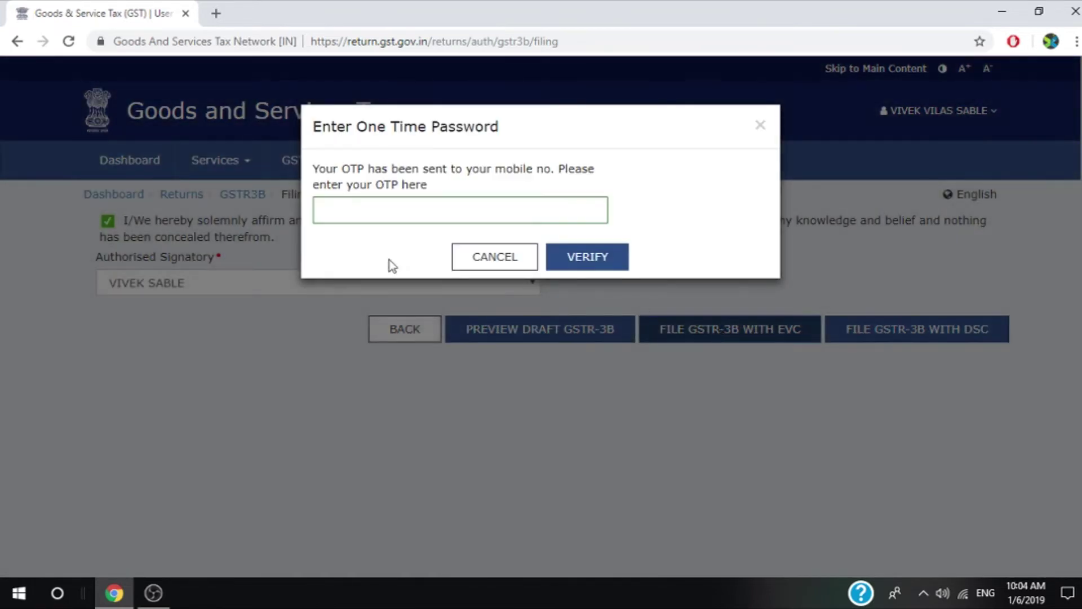
left_click(407, 212)
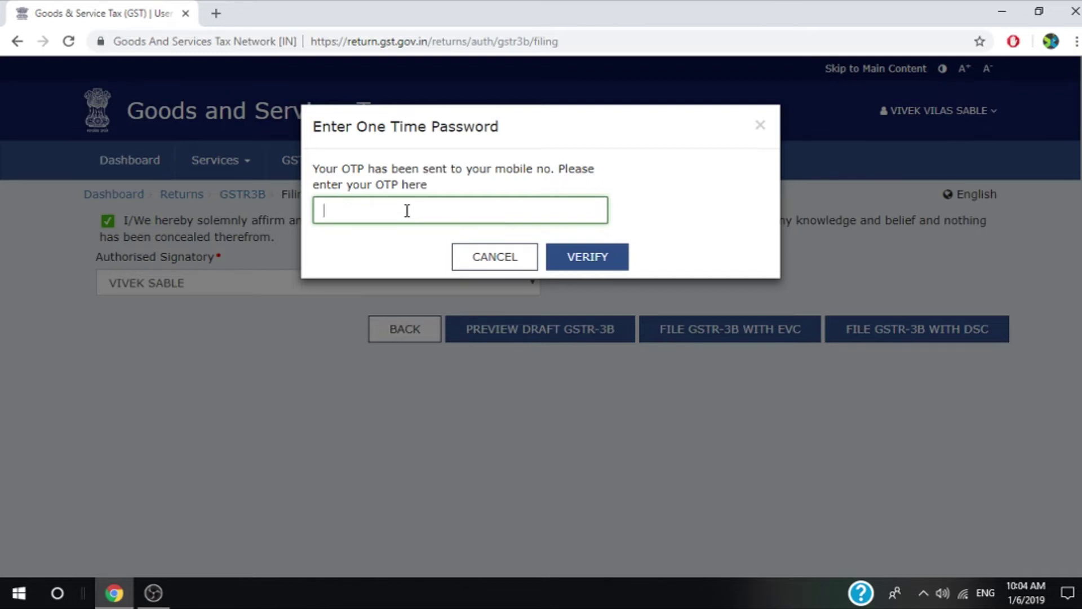
type("••••••")
left_click(574, 254)
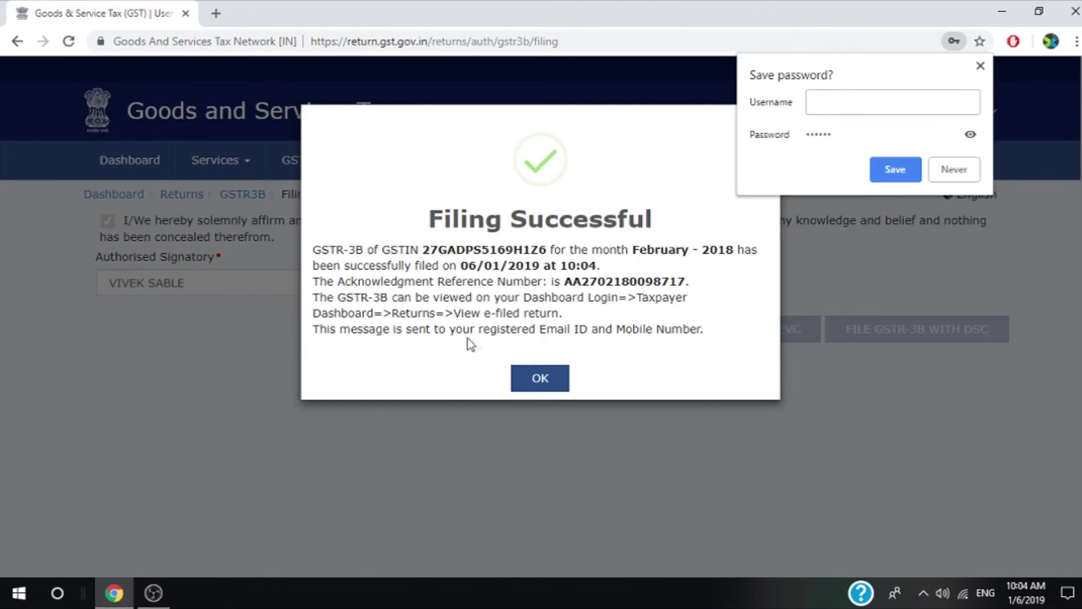
left_click(539, 377)
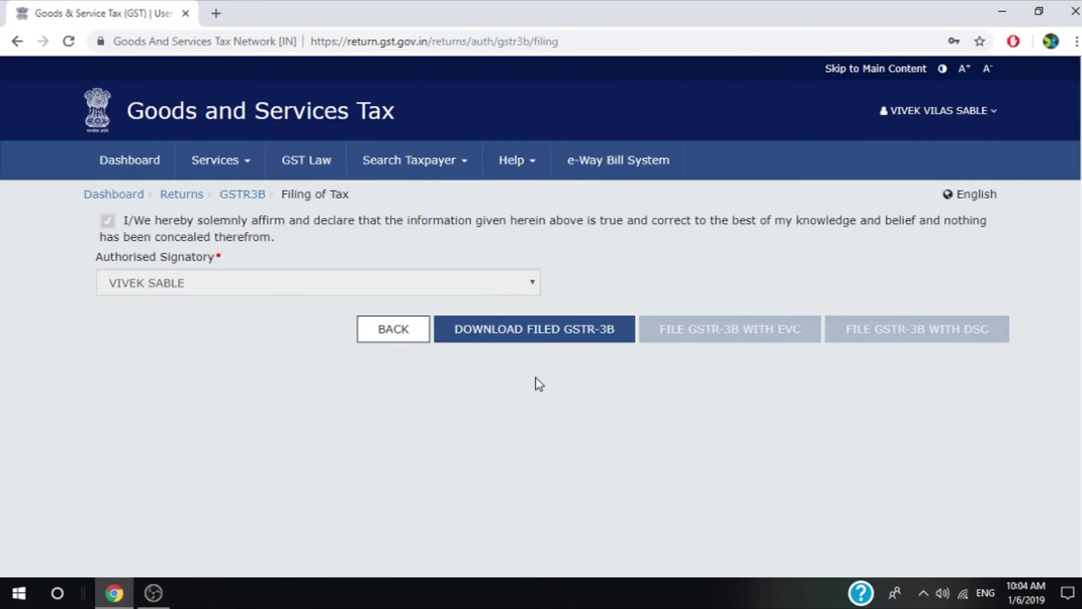
Step: Go back through the dashboard to return filing and check the GSTR3B status for February of 2017-18
left_click(146, 169)
scroll(502, 372, "down", 2)
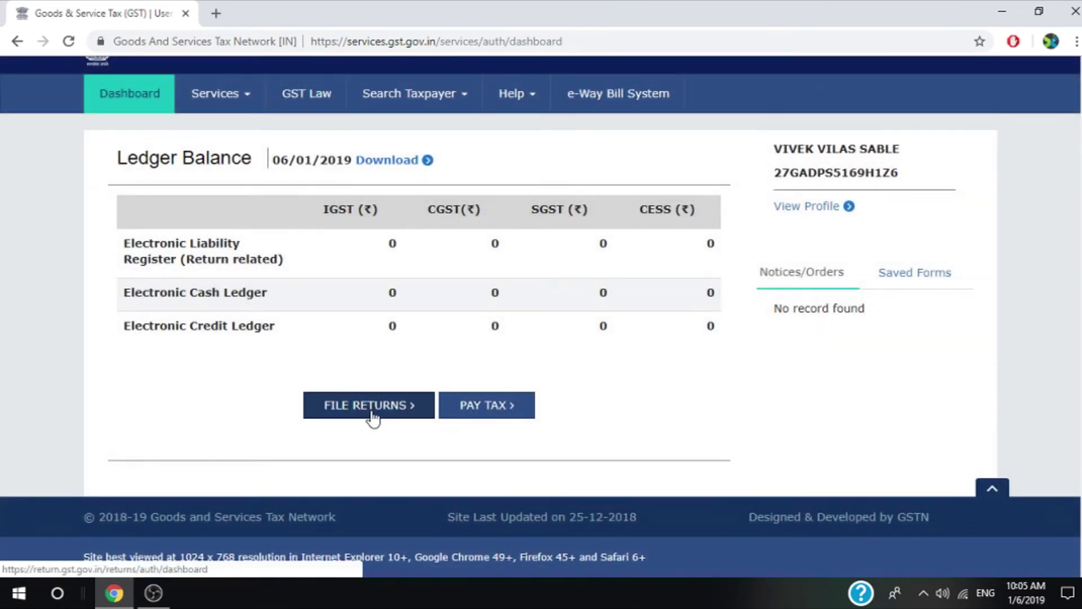
left_click(369, 406)
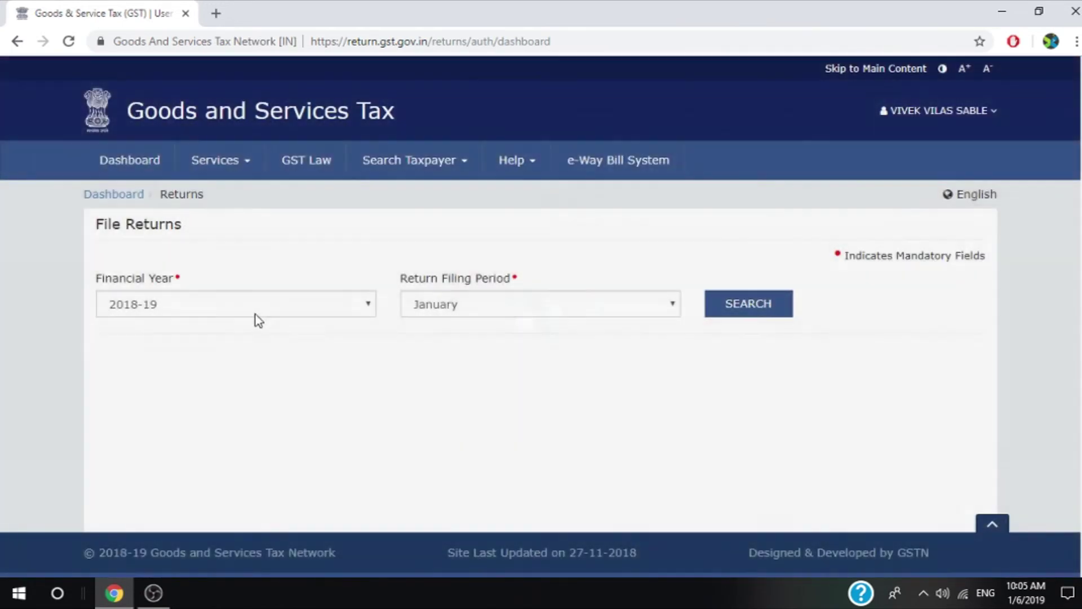
left_click(255, 311)
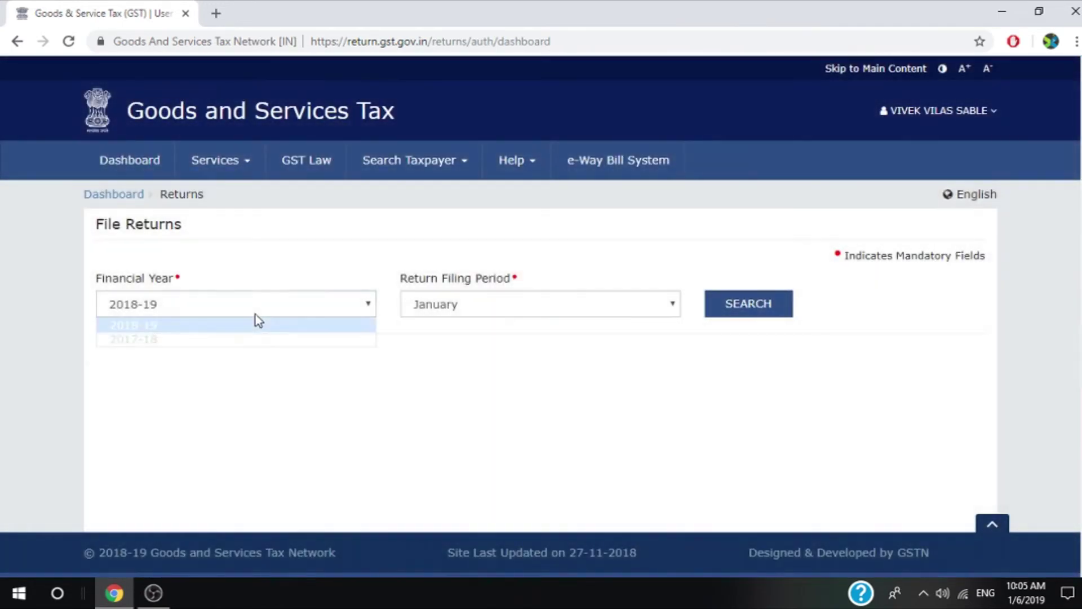
left_click(161, 341)
left_click(449, 310)
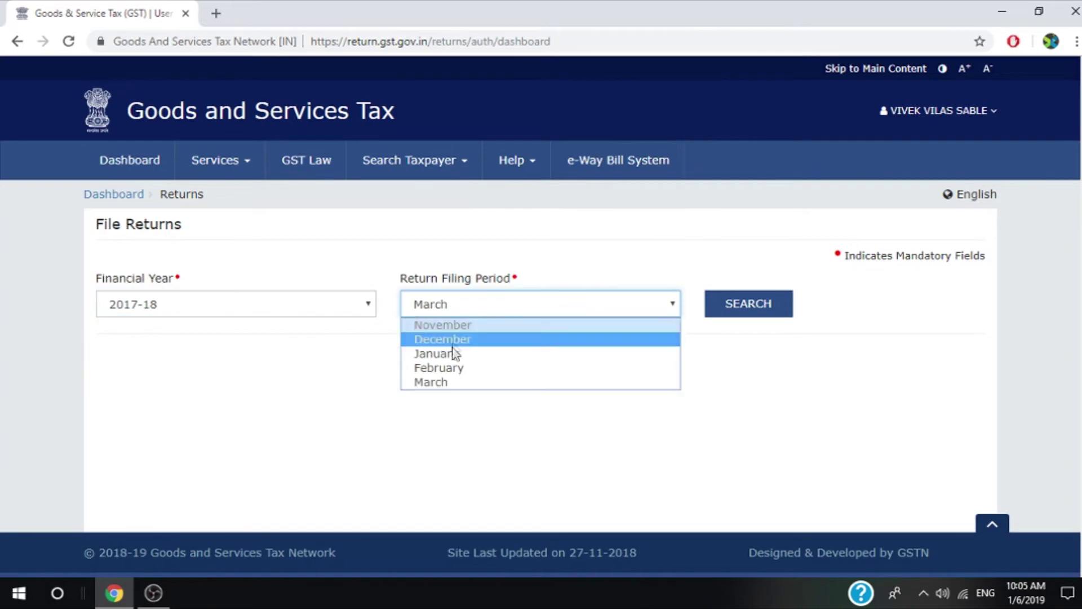
left_click(463, 369)
left_click(744, 308)
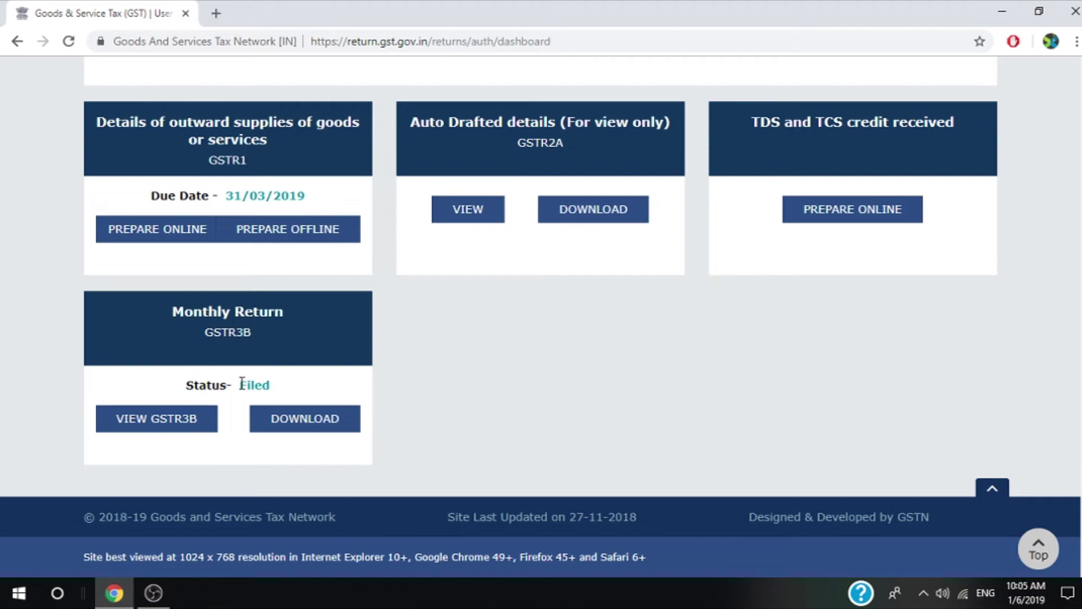
scroll(242, 384, "up", 10)
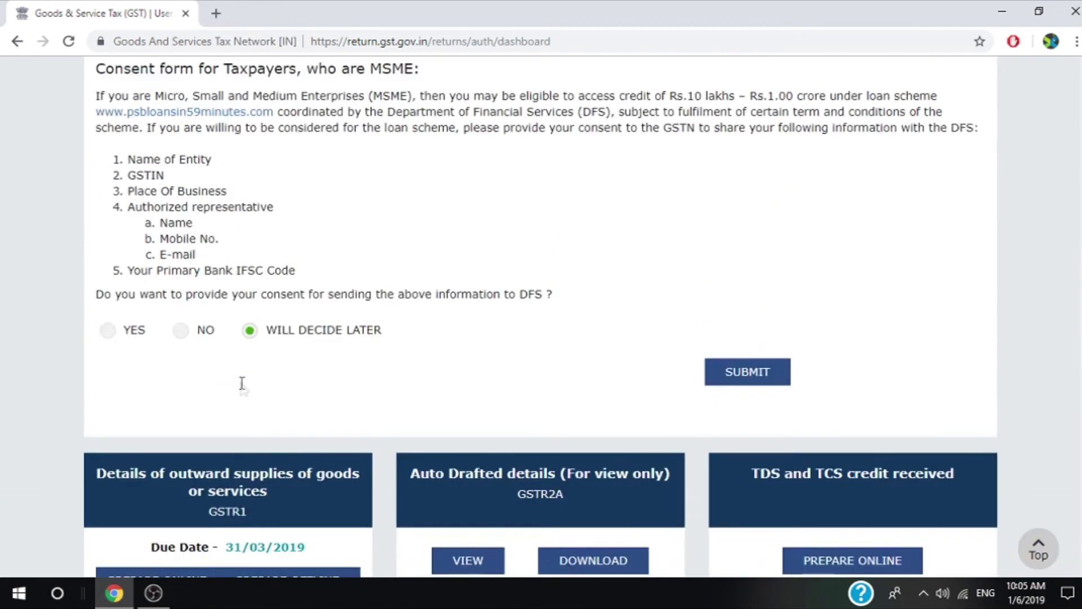
scroll(241, 384, "up", 2)
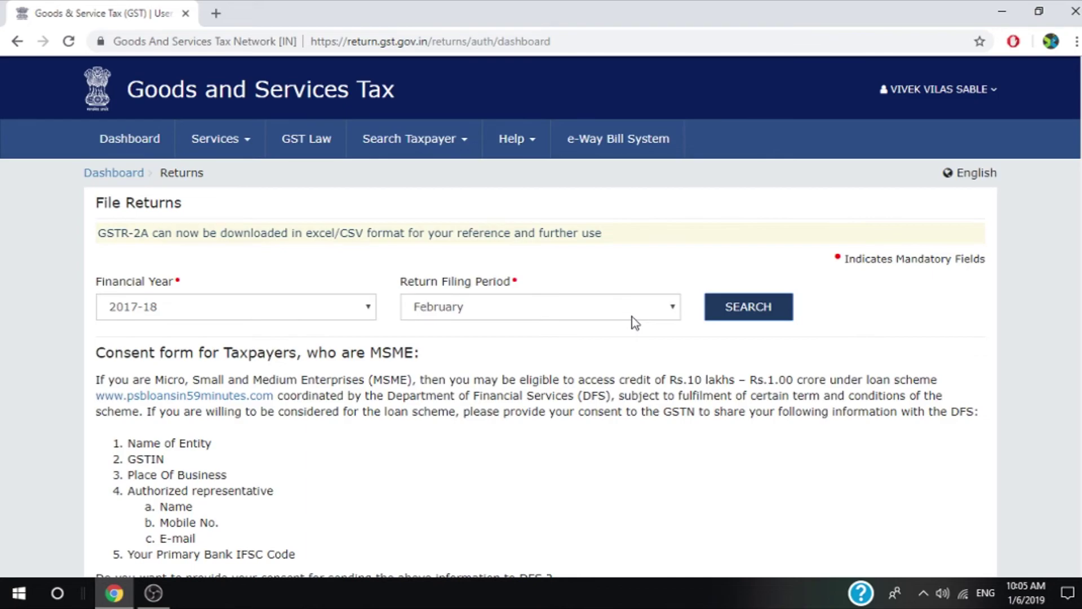
scroll(632, 317, "down", 6)
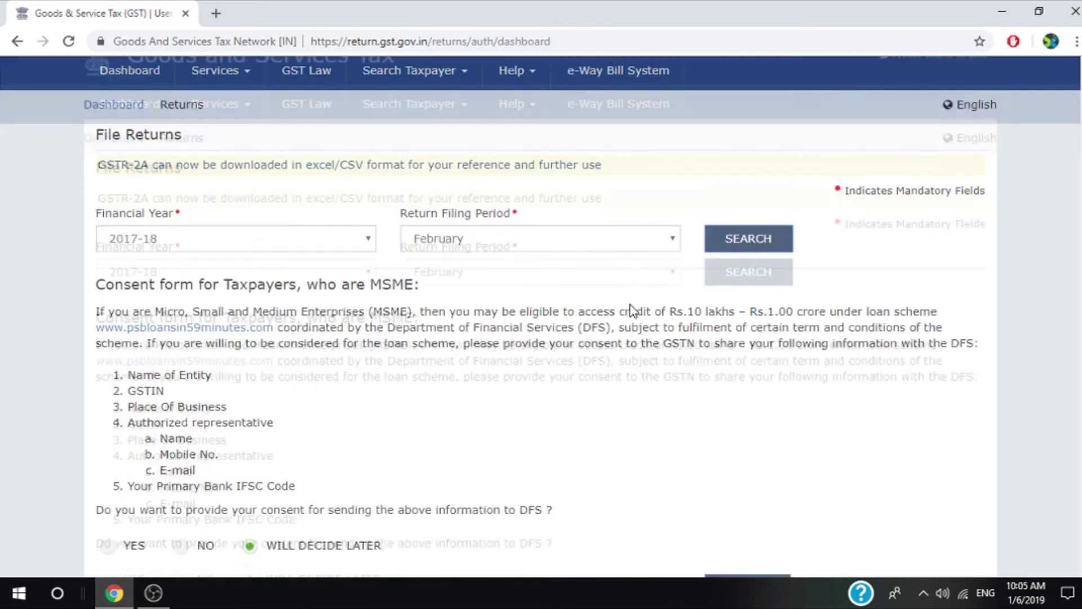
scroll(631, 305, "up", 7)
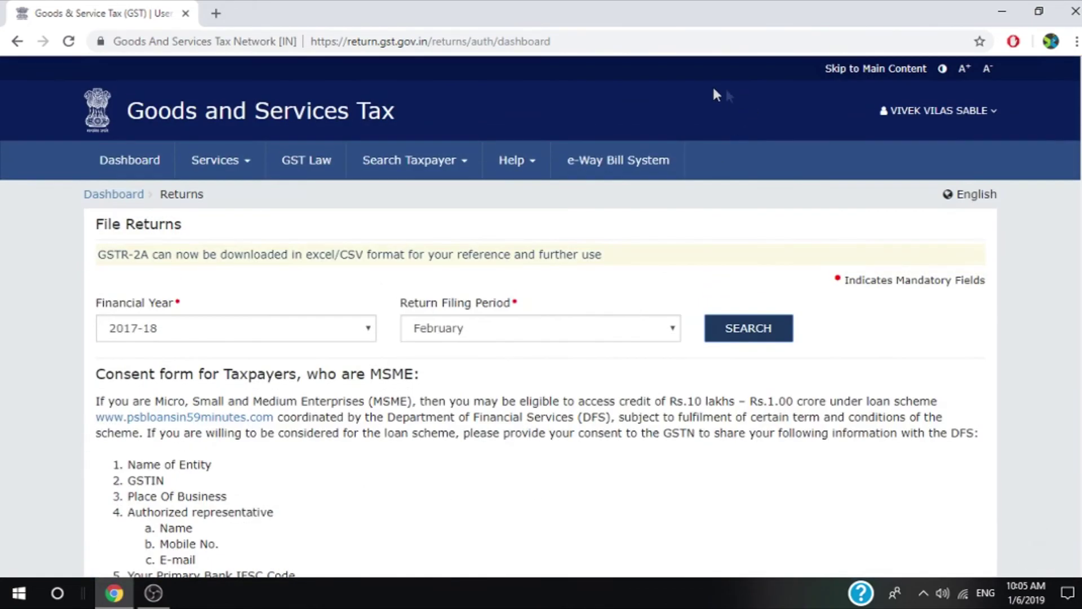
Step: Search the January returns of financial year 2018-19 and review their due dates, including the GSTR3B monthly return
left_click(239, 333)
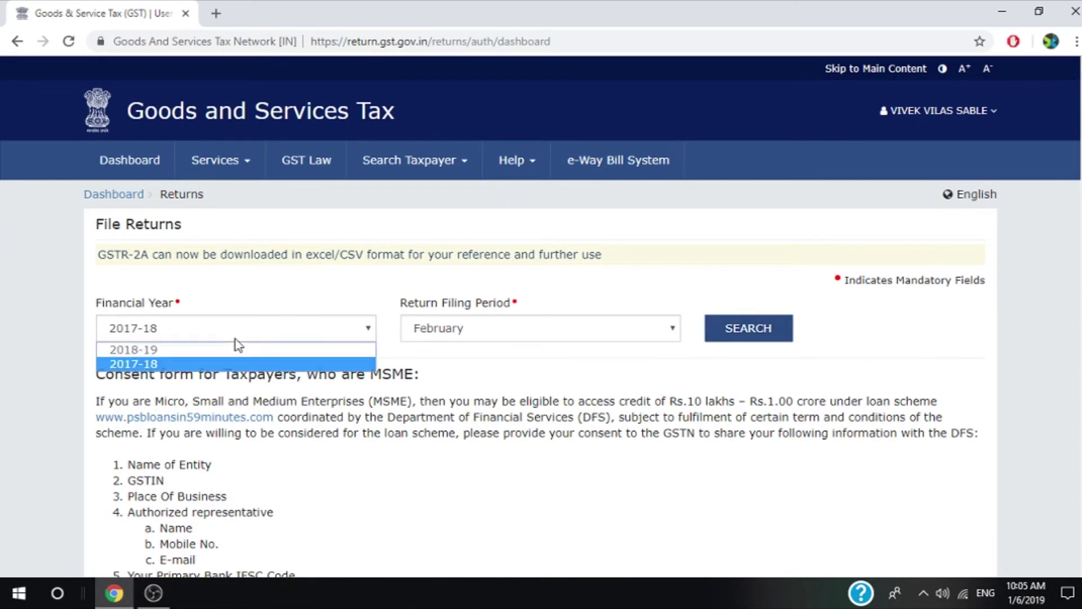
left_click(165, 349)
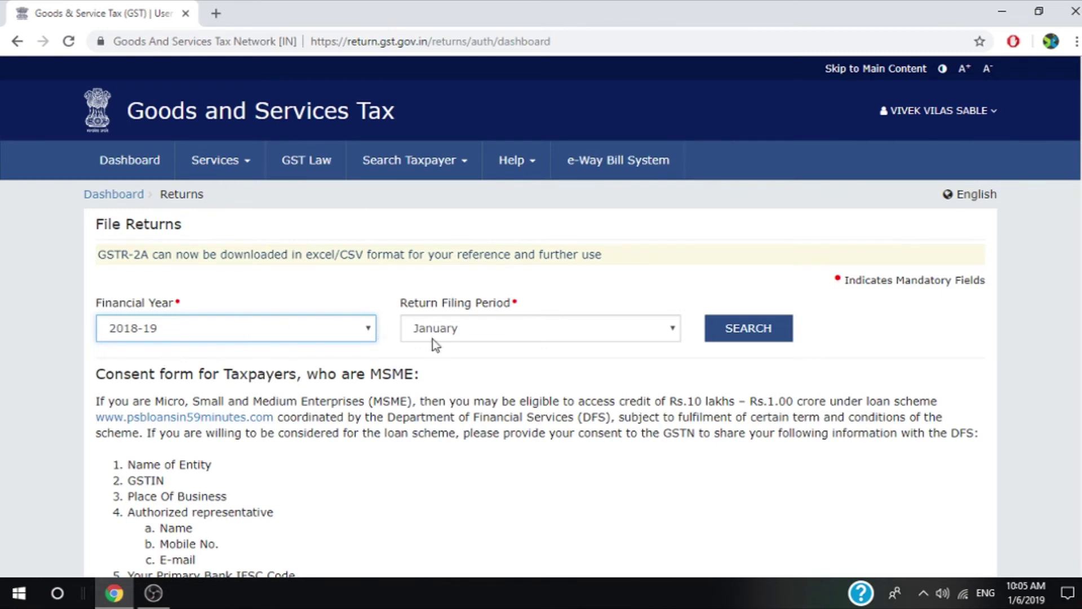
left_click(756, 334)
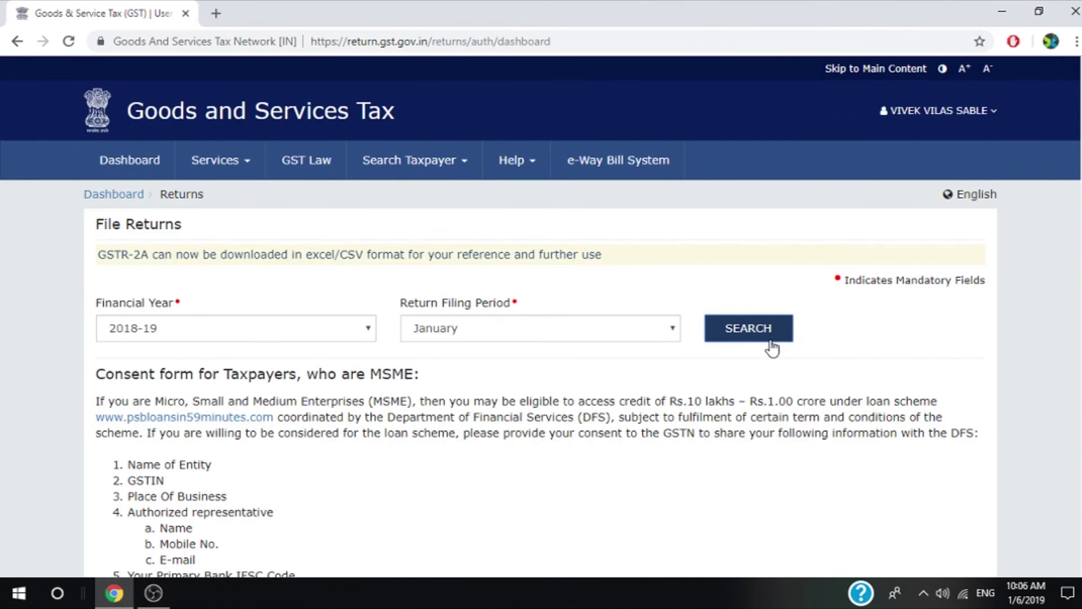
scroll(529, 410, "down", 13)
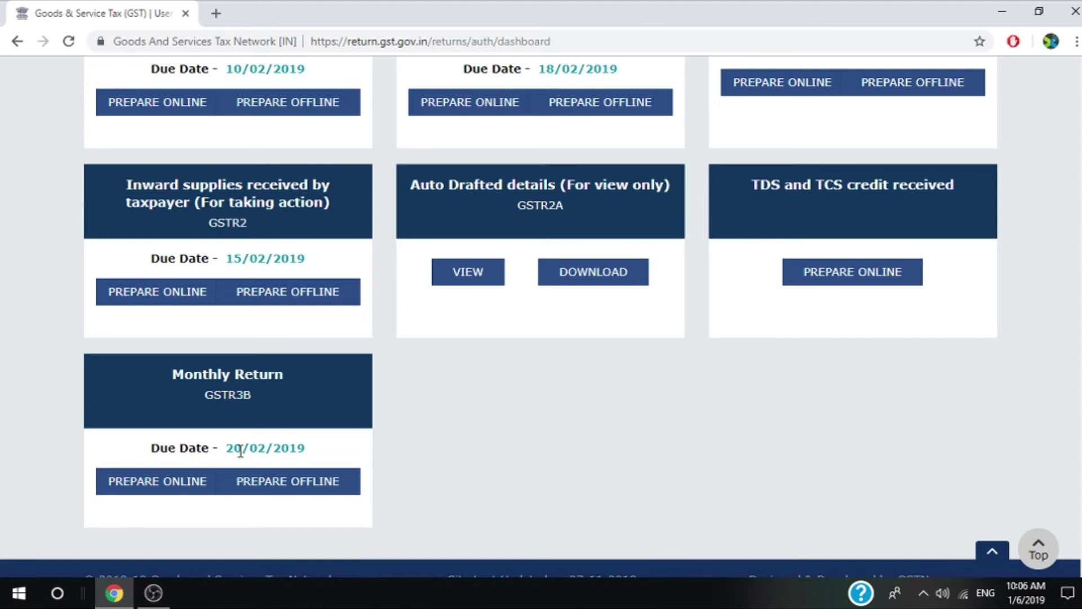
scroll(240, 451, "up", 9)
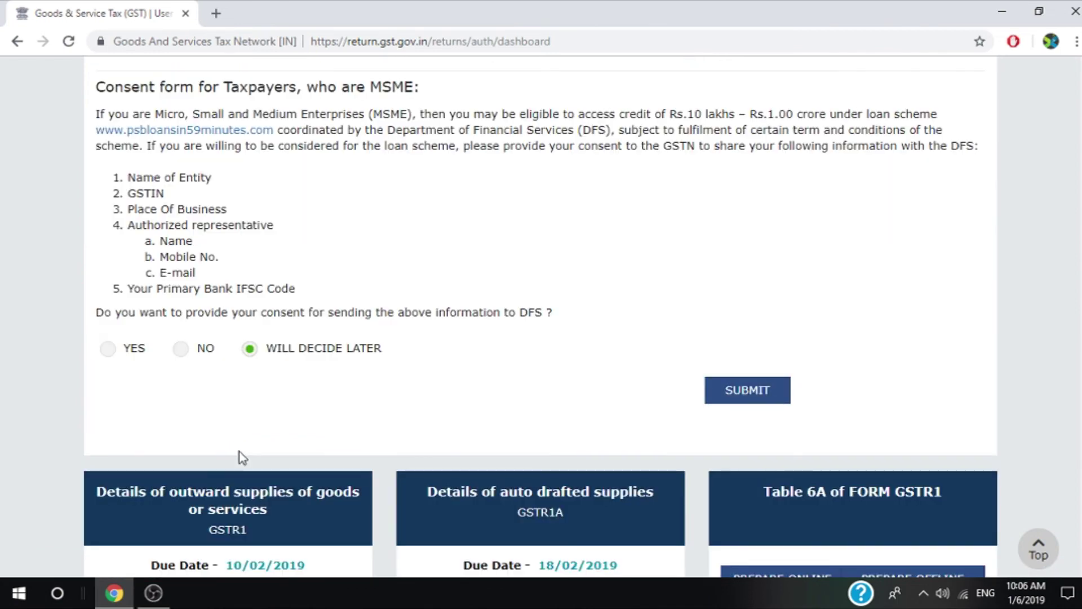